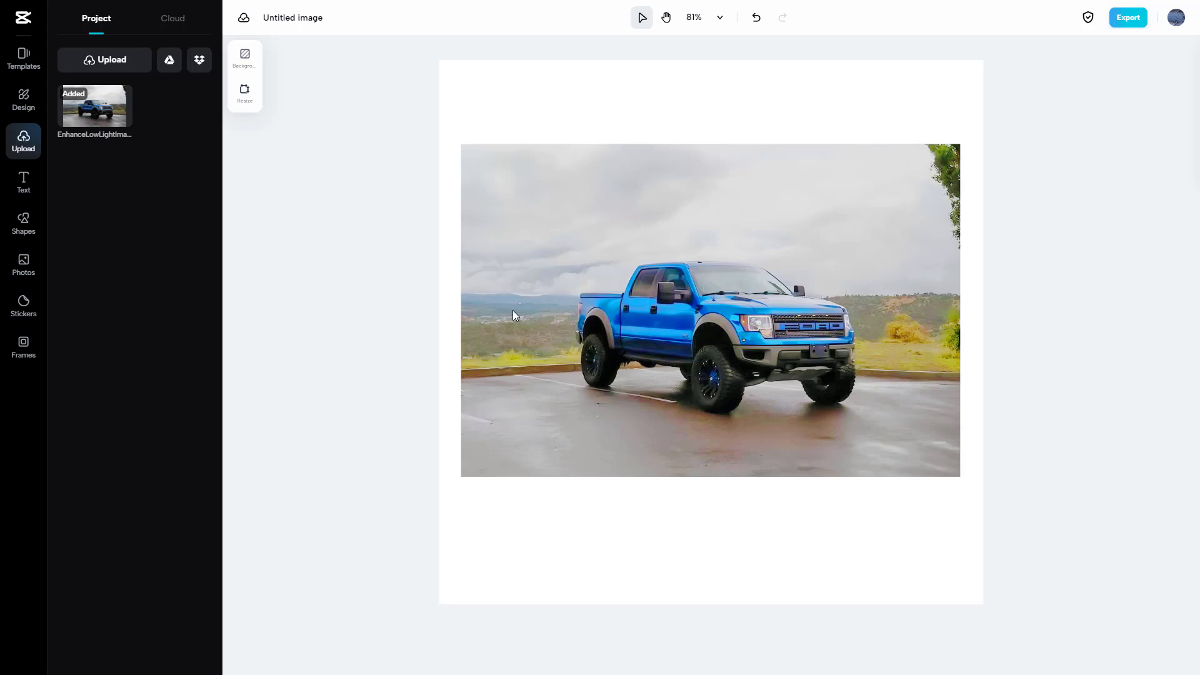
Step: Replace the background of the truck photo with the Snow Mountain preset using the Cutout background generator
click(602, 231)
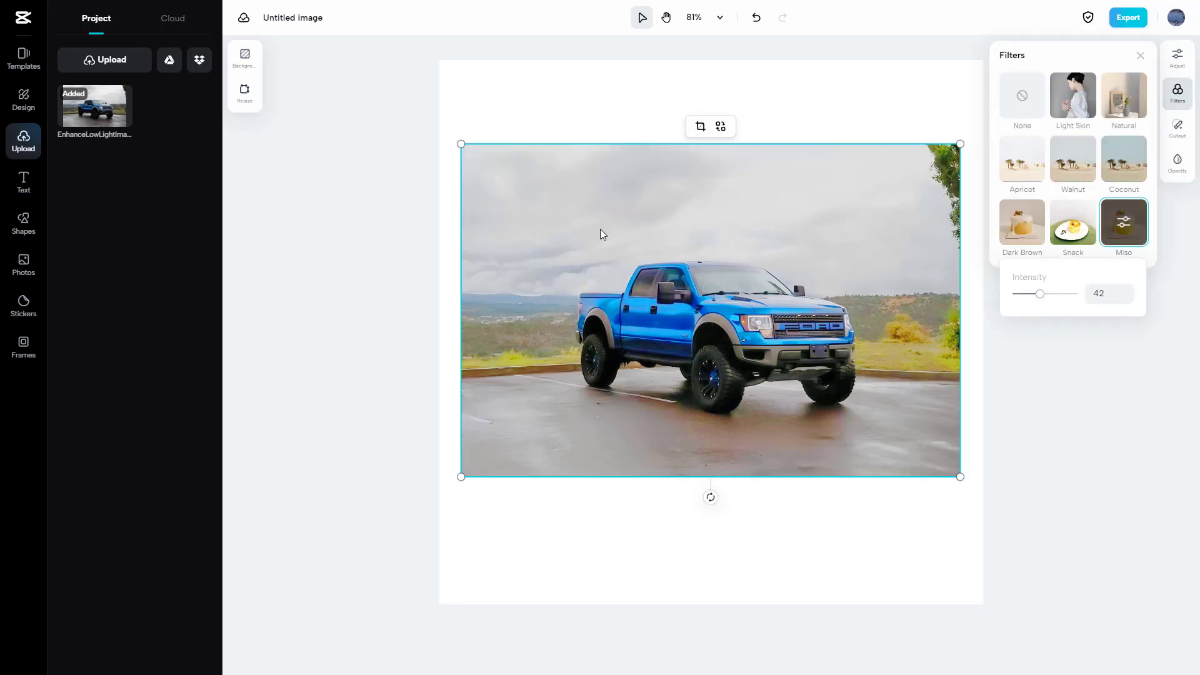
click(1177, 135)
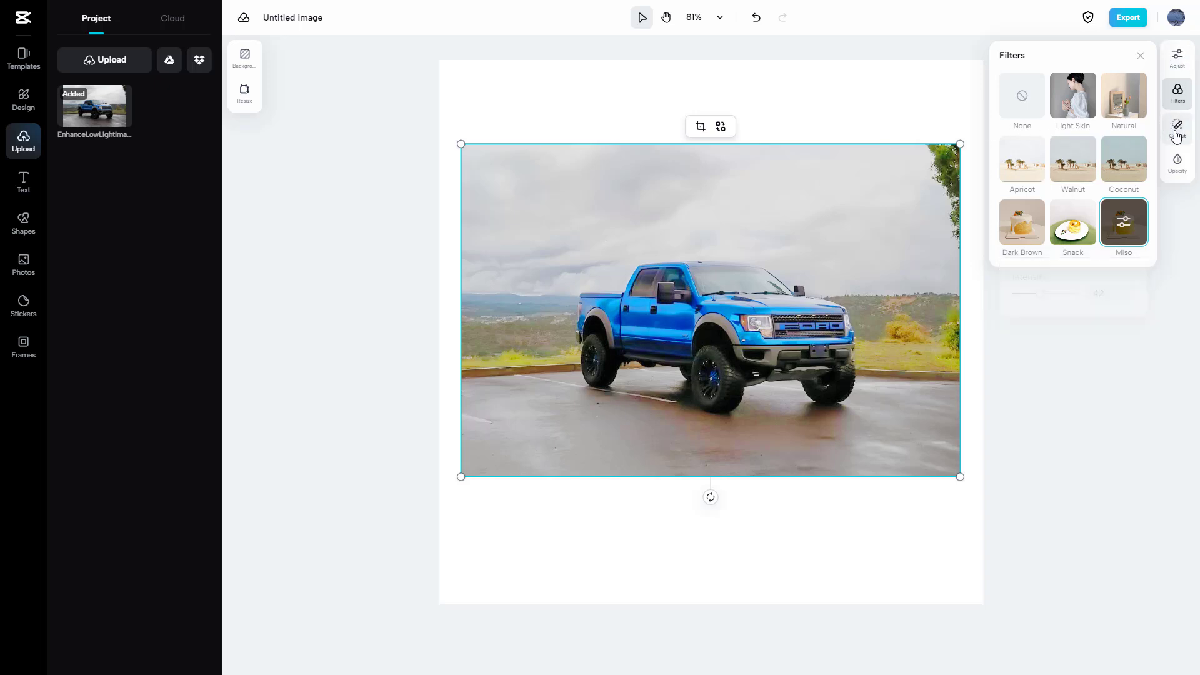
click(1178, 174)
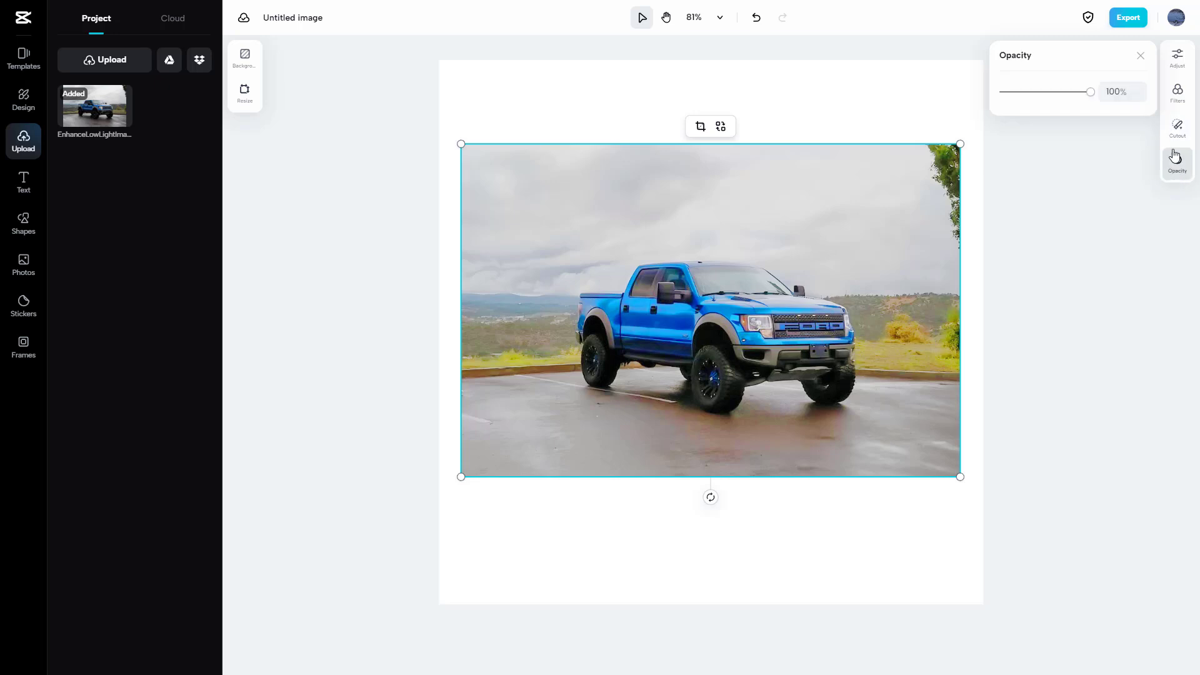
click(1187, 135)
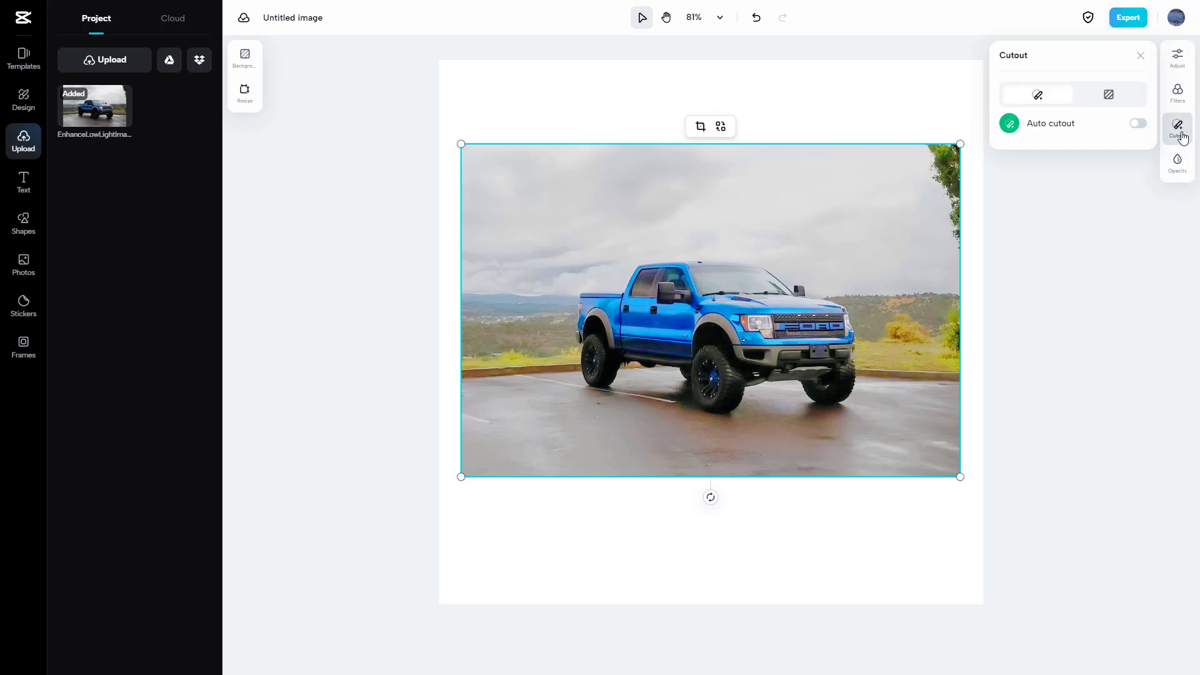
click(1108, 103)
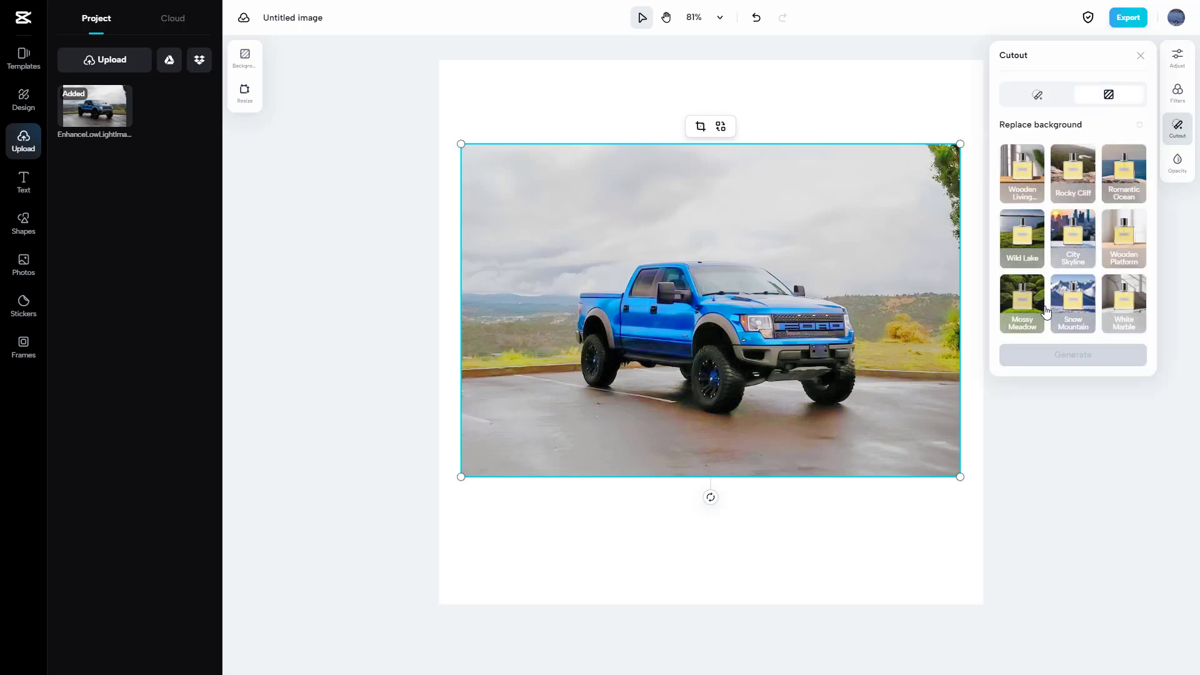
click(1050, 102)
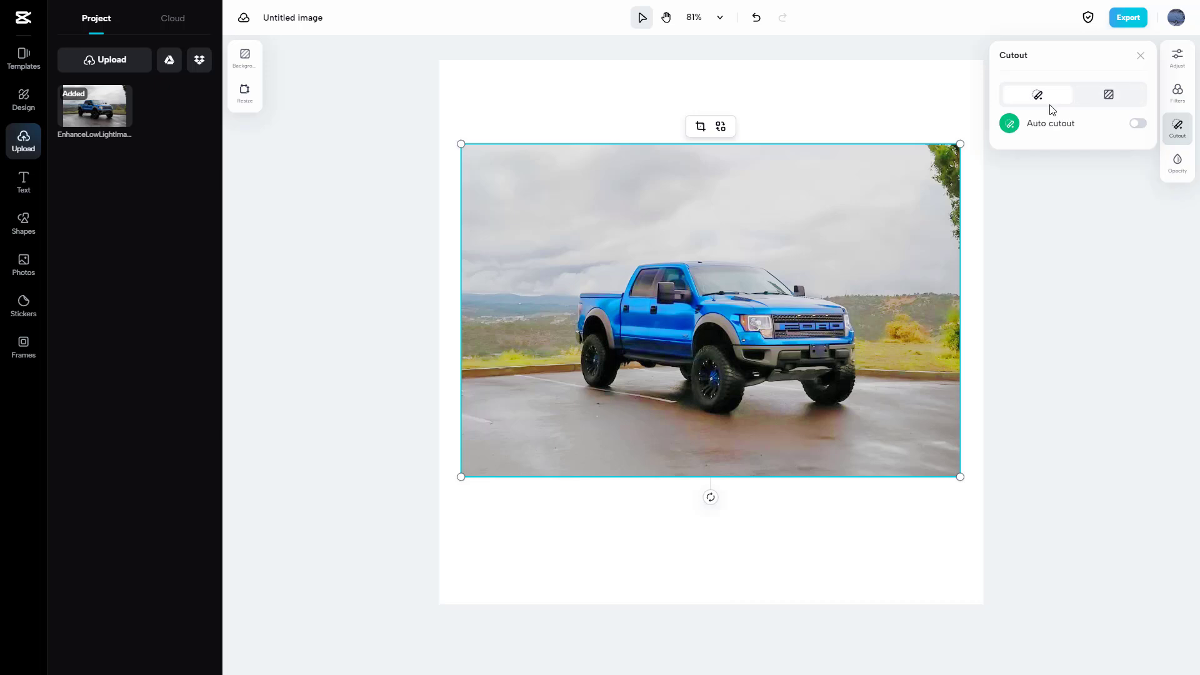
click(1106, 99)
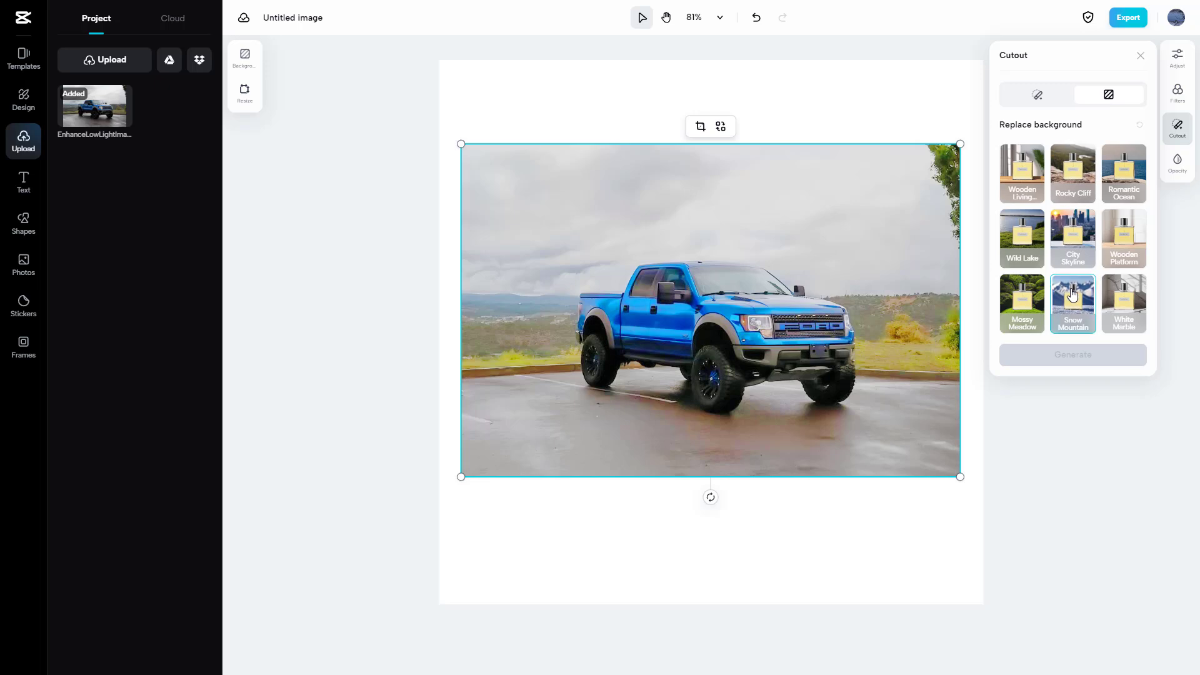
click(1072, 294)
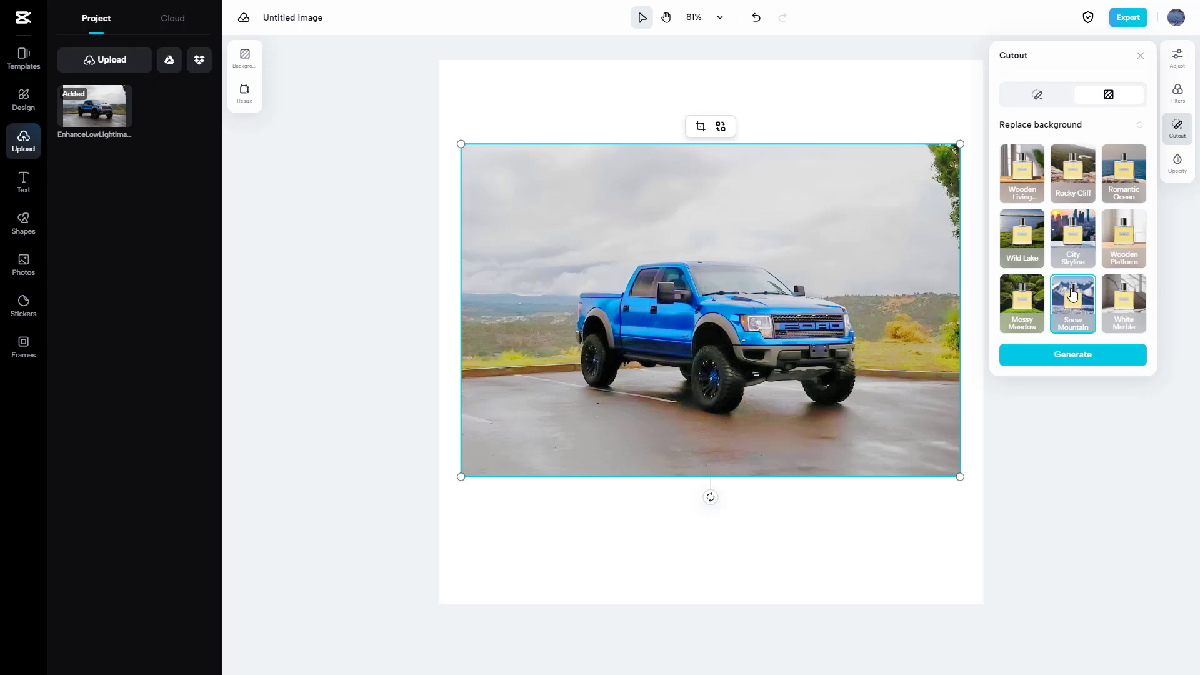
click(1080, 359)
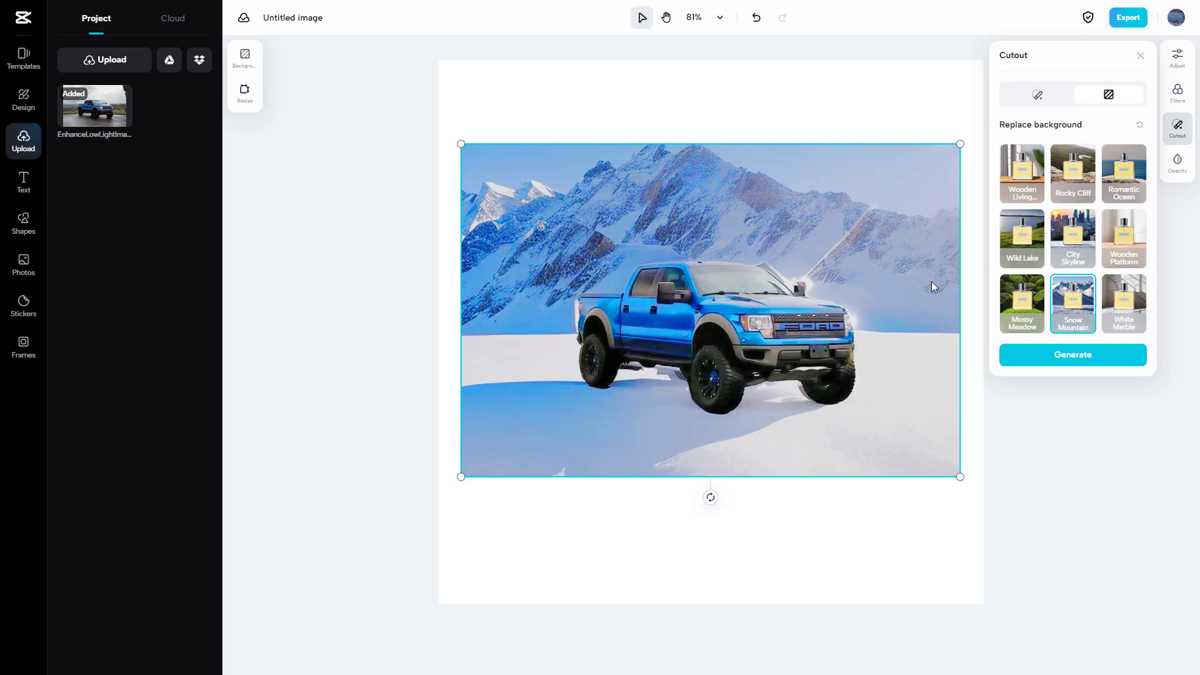
Step: Generate a Wild Lake background for the truck photo
click(1024, 234)
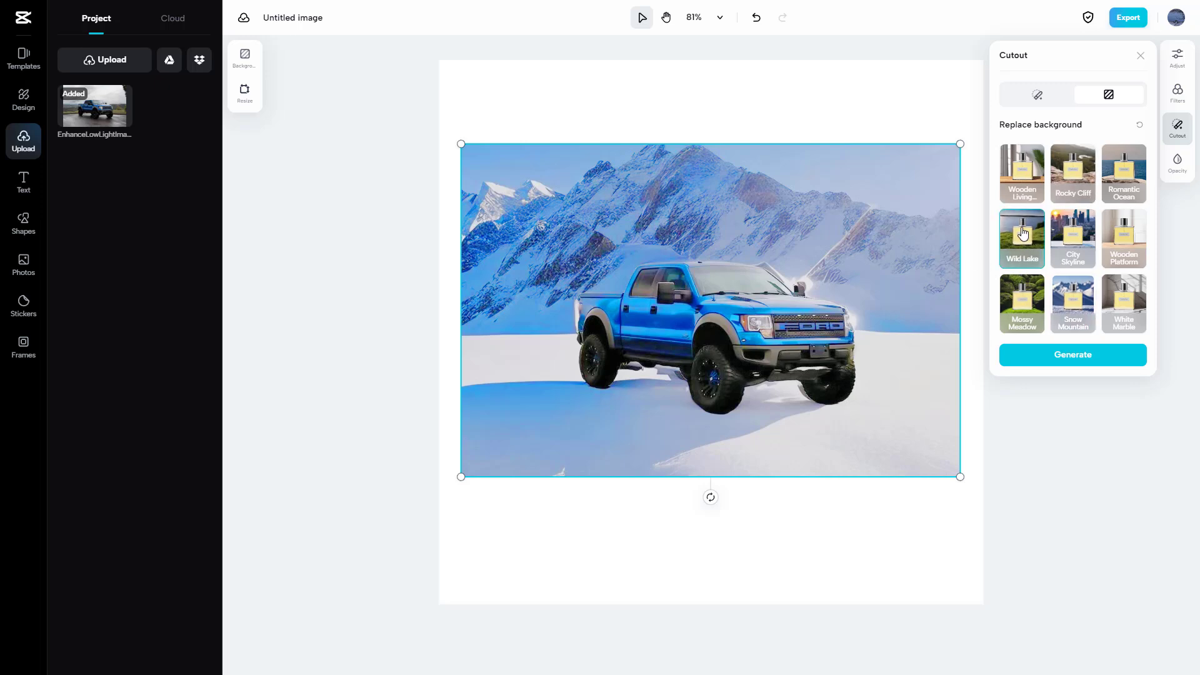
click(1073, 354)
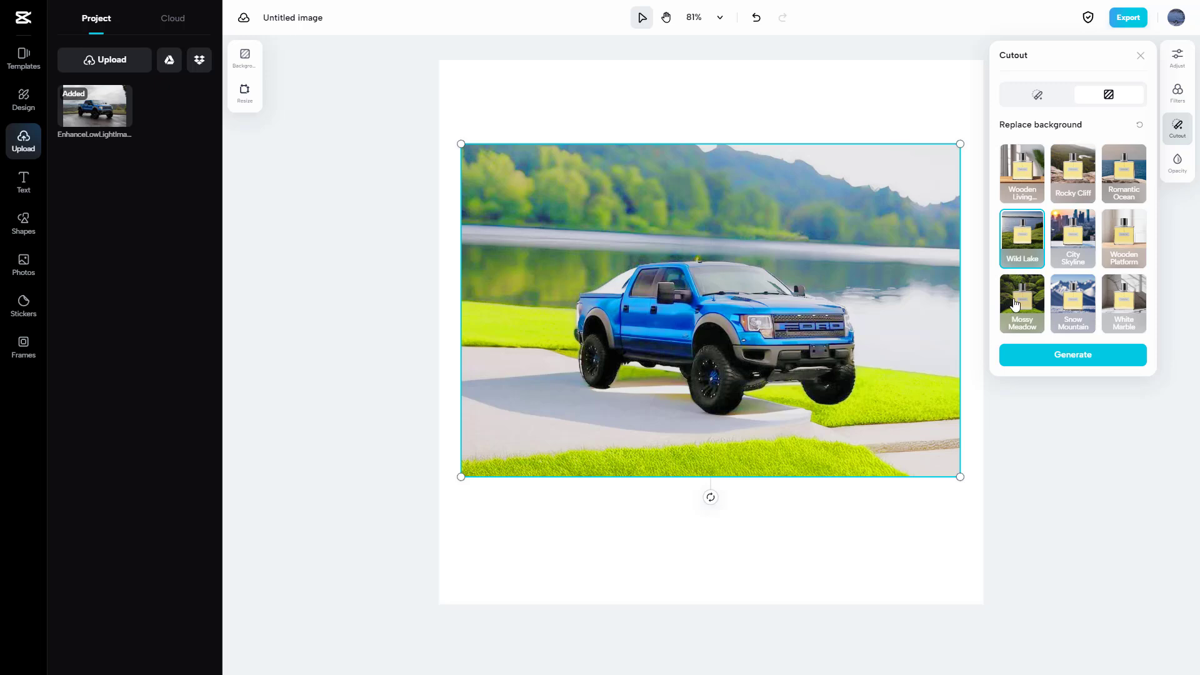
Step: Reset the truck photo to its original background, remove the background with Auto cutout, and deselect it
click(1039, 95)
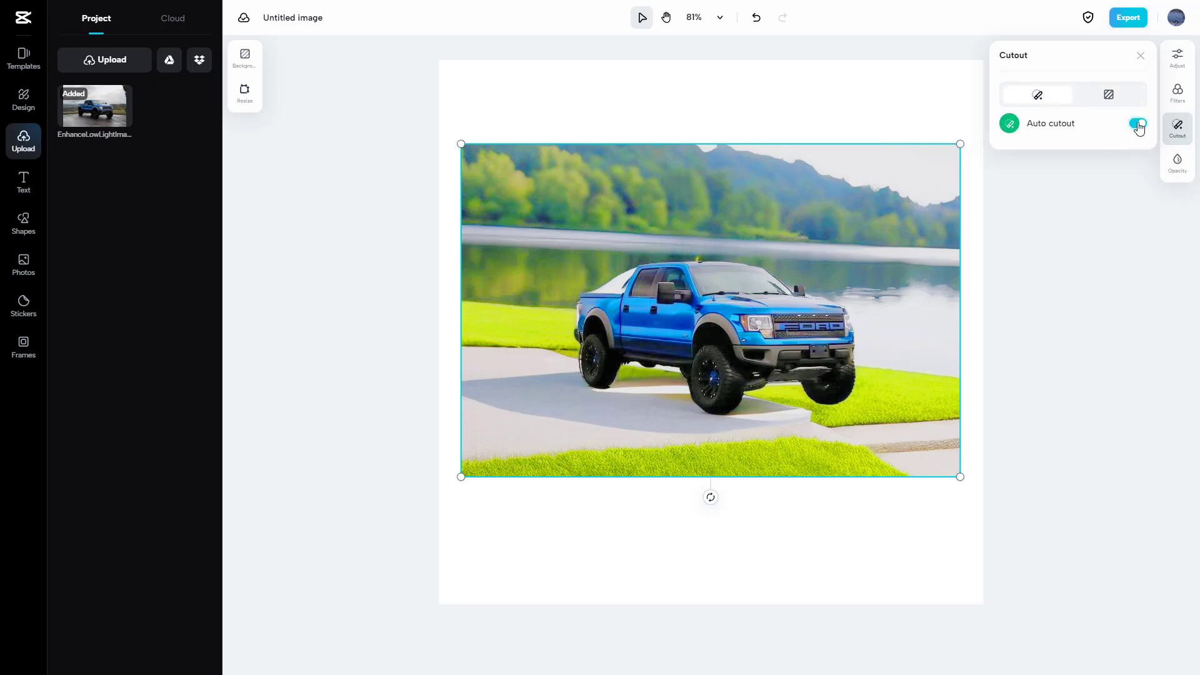
click(1124, 100)
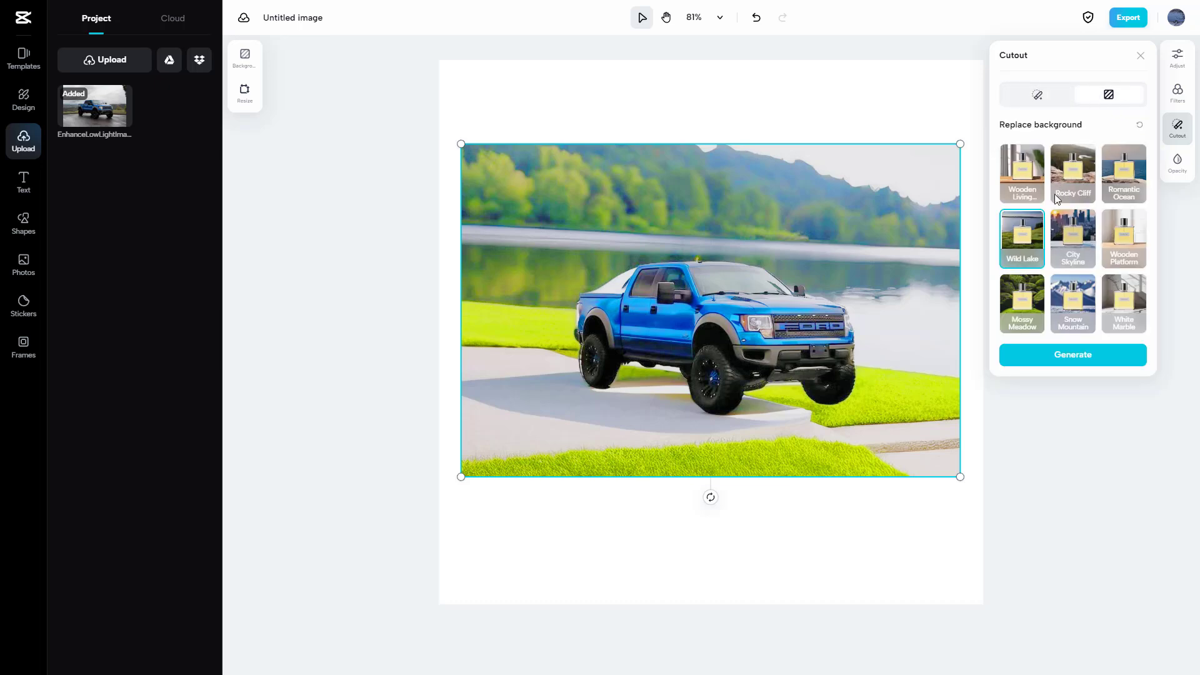
click(1032, 97)
click(1108, 95)
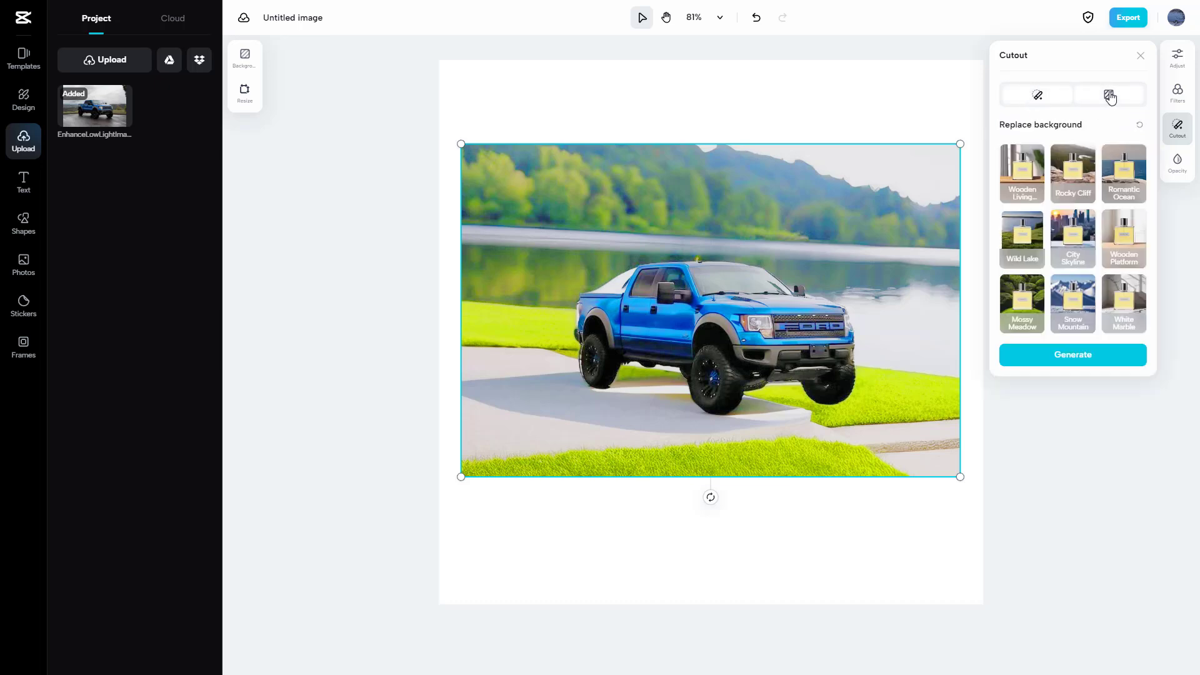
click(1140, 128)
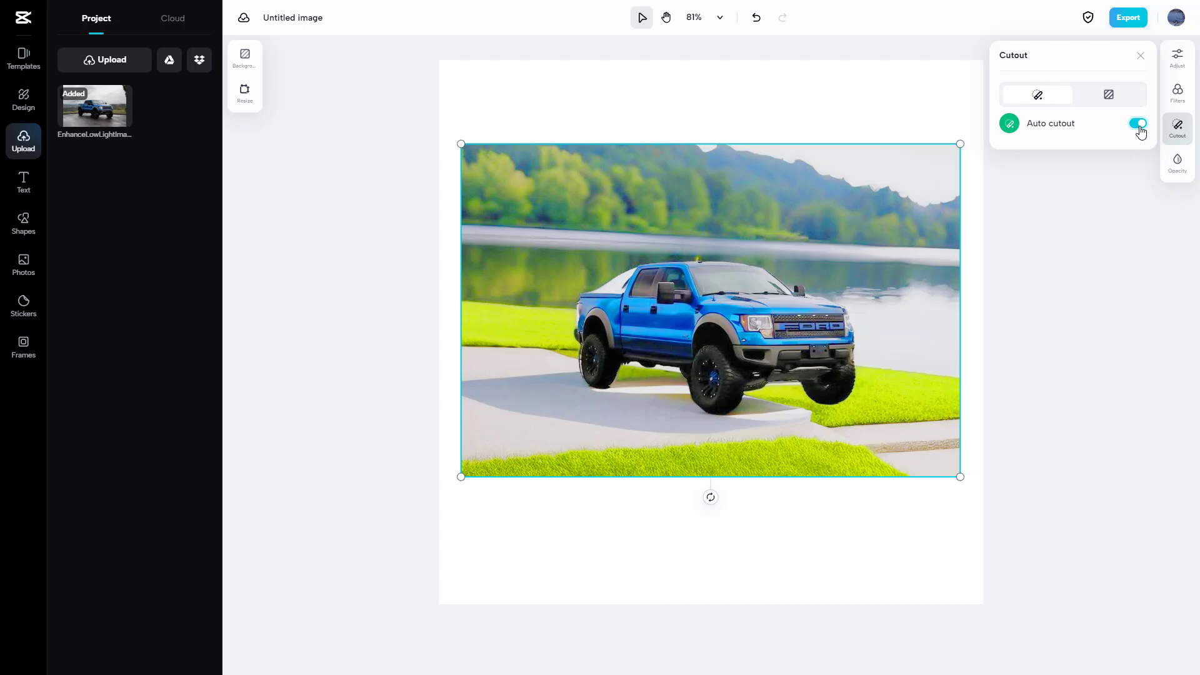
click(1140, 125)
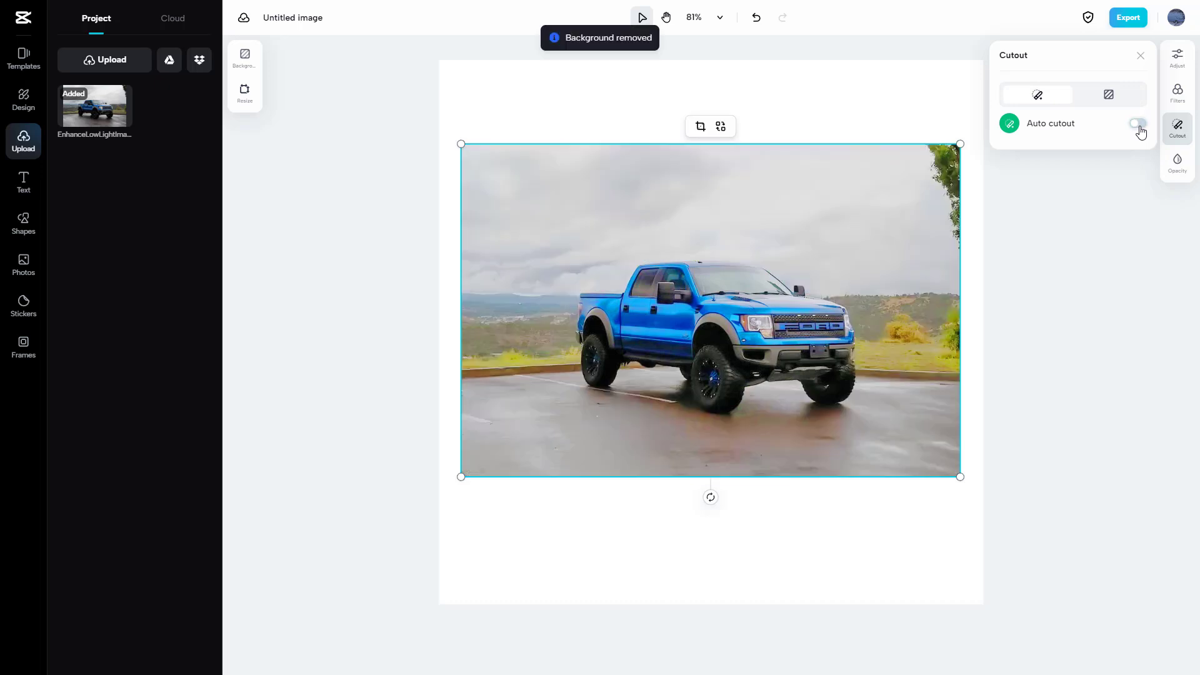
click(1139, 124)
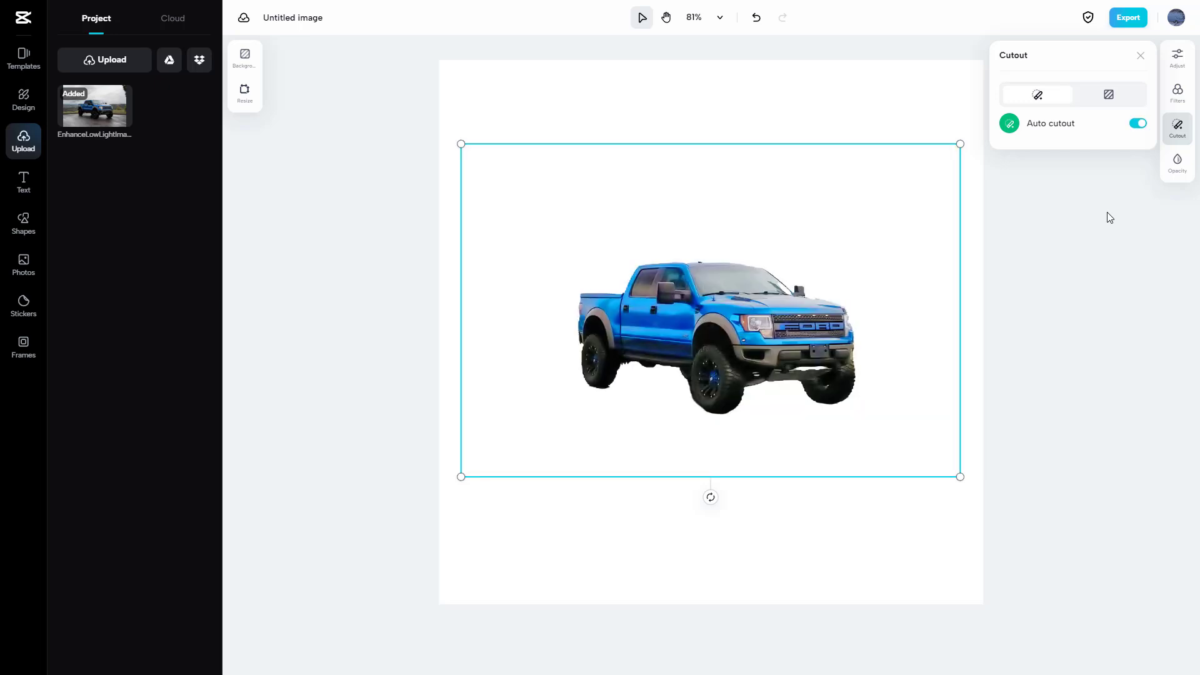
click(1101, 261)
Step: Move the truck cutout to the upper part of the canvas and place the recent purple-flower stock photo below it
drag(711, 305, 740, 239)
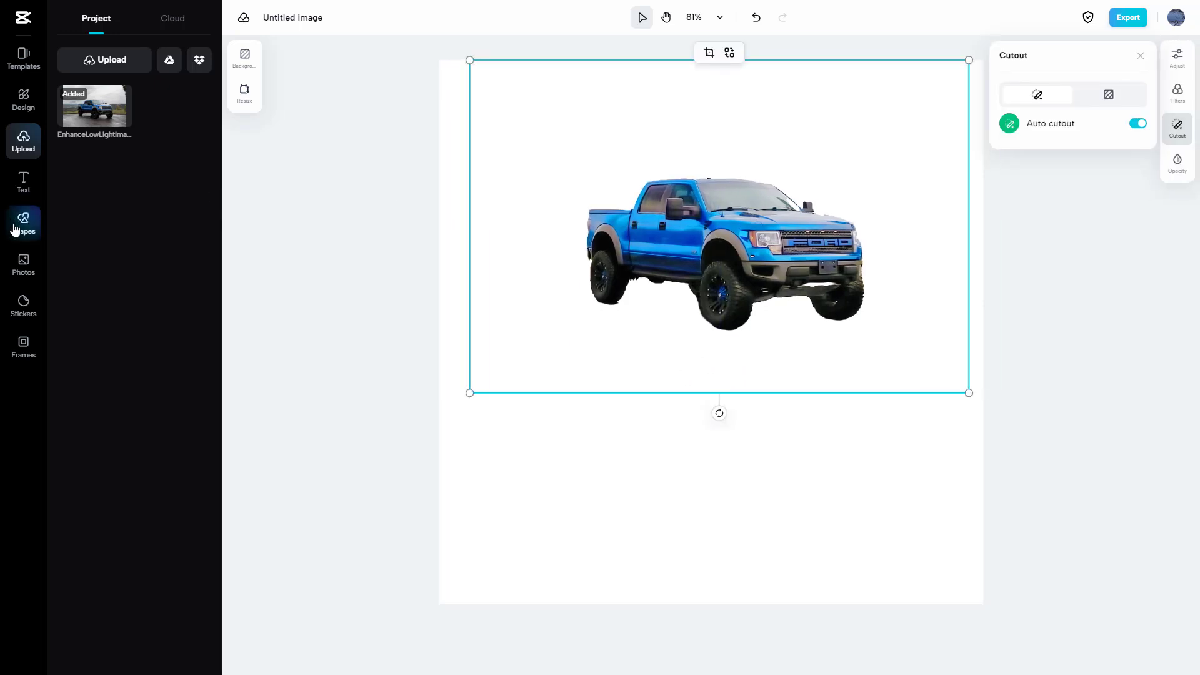
click(31, 266)
drag(95, 119, 632, 441)
drag(745, 245, 685, 222)
drag(647, 501, 663, 428)
Step: Bring the truck cutout forward one layer and position it over the flower photo
drag(734, 218, 815, 209)
right_click(825, 218)
mouse_move(905, 328)
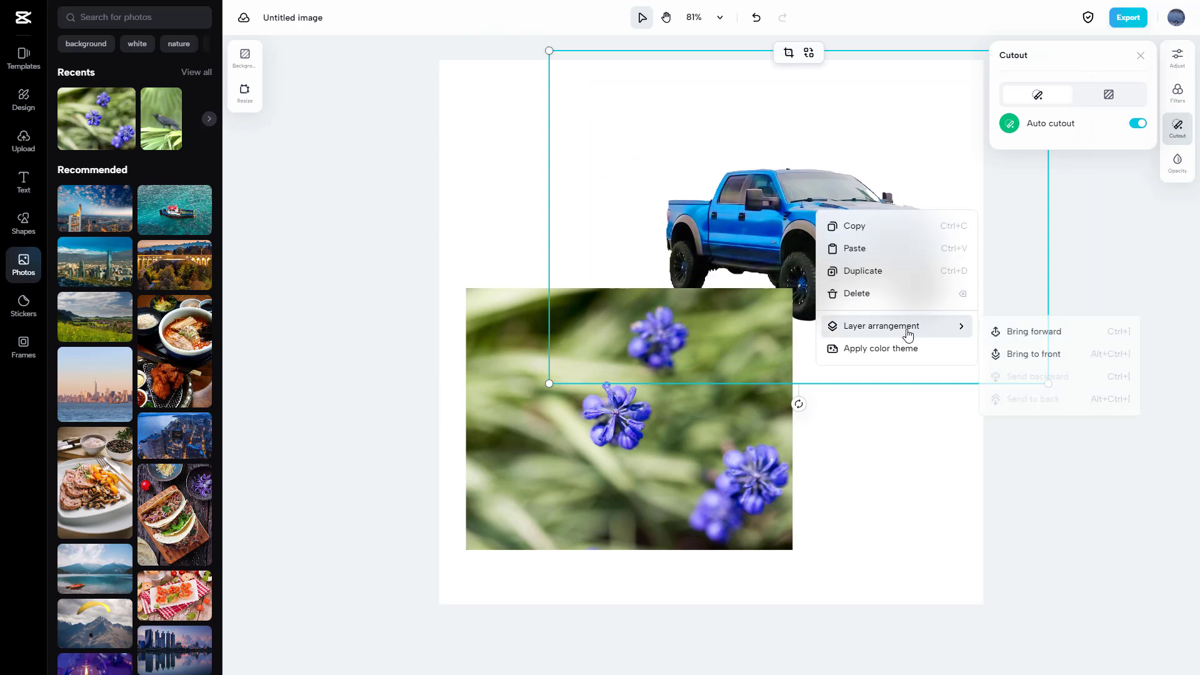
click(1048, 340)
drag(888, 235, 719, 411)
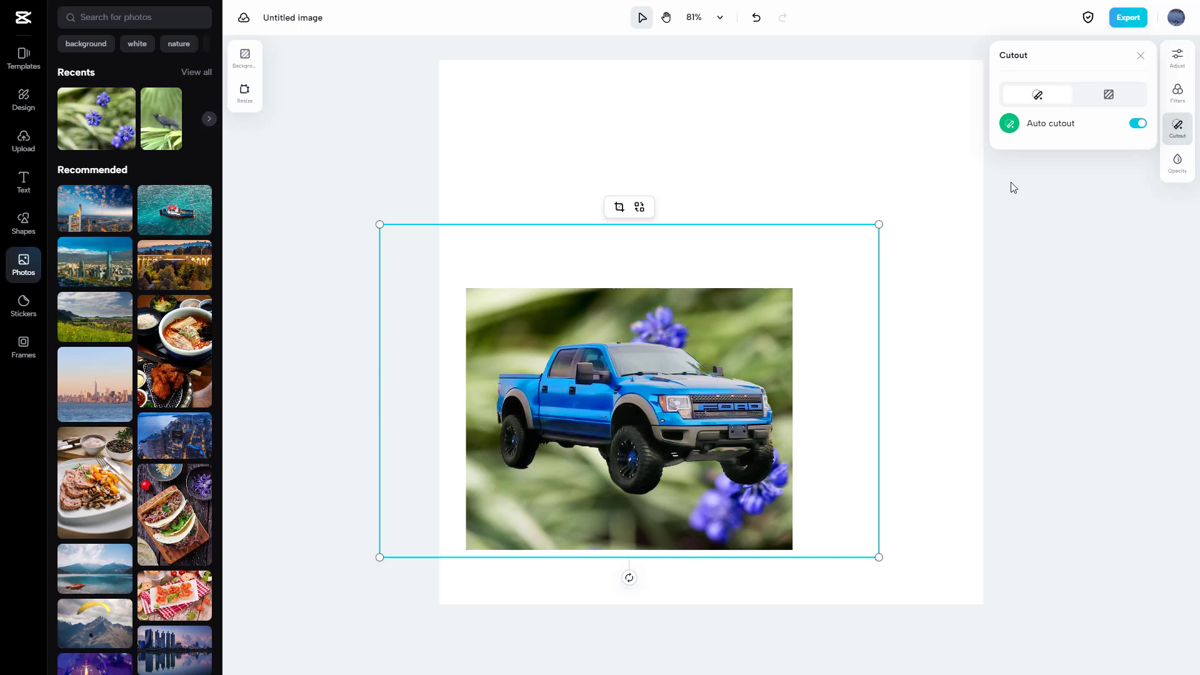
Step: Lower the truck cutout's opacity to 71% and shift it slightly up and left over the flower photo
click(1177, 163)
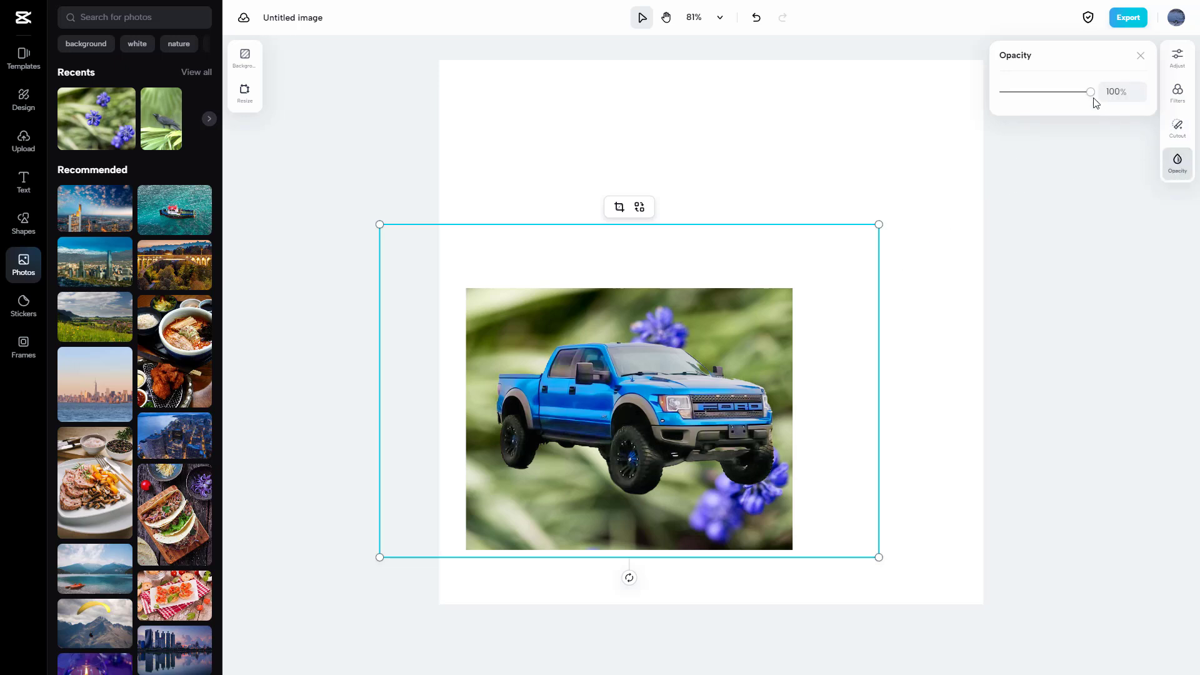
drag(1090, 92, 1064, 110)
mouse_move(628, 403)
mouse_down()
mouse_move(666, 403)
mouse_move(619, 396)
mouse_up()
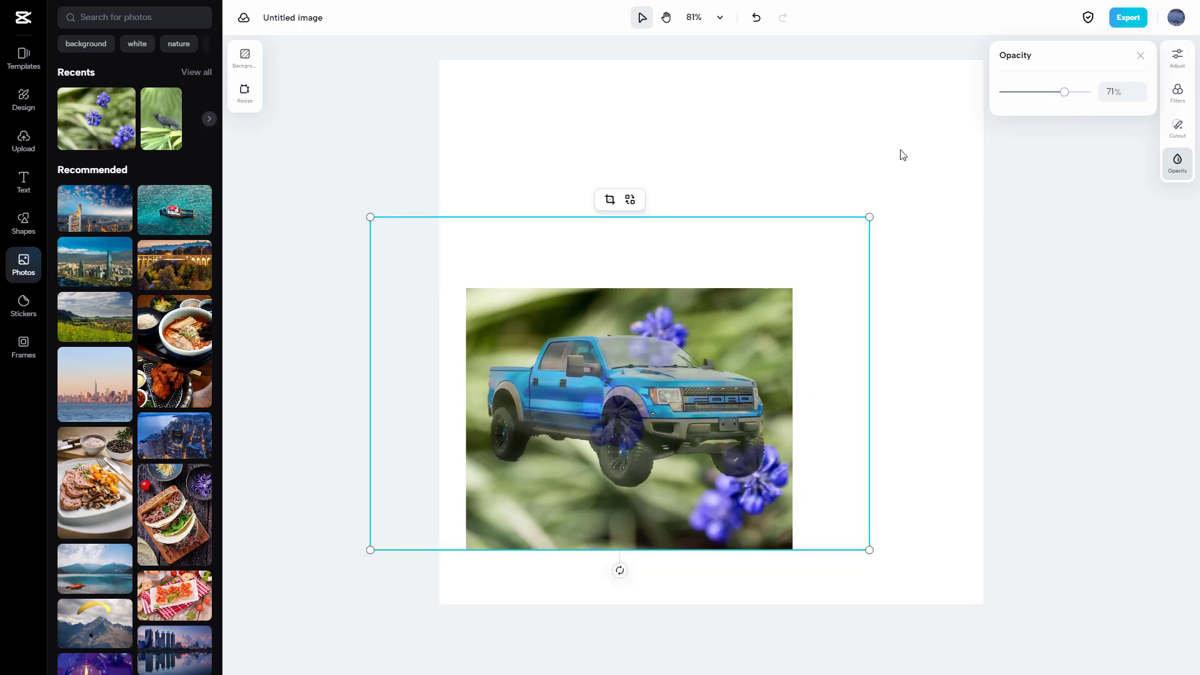
Step: Set the truck cutout's opacity to 100% and deselect it
drag(1064, 92, 1096, 96)
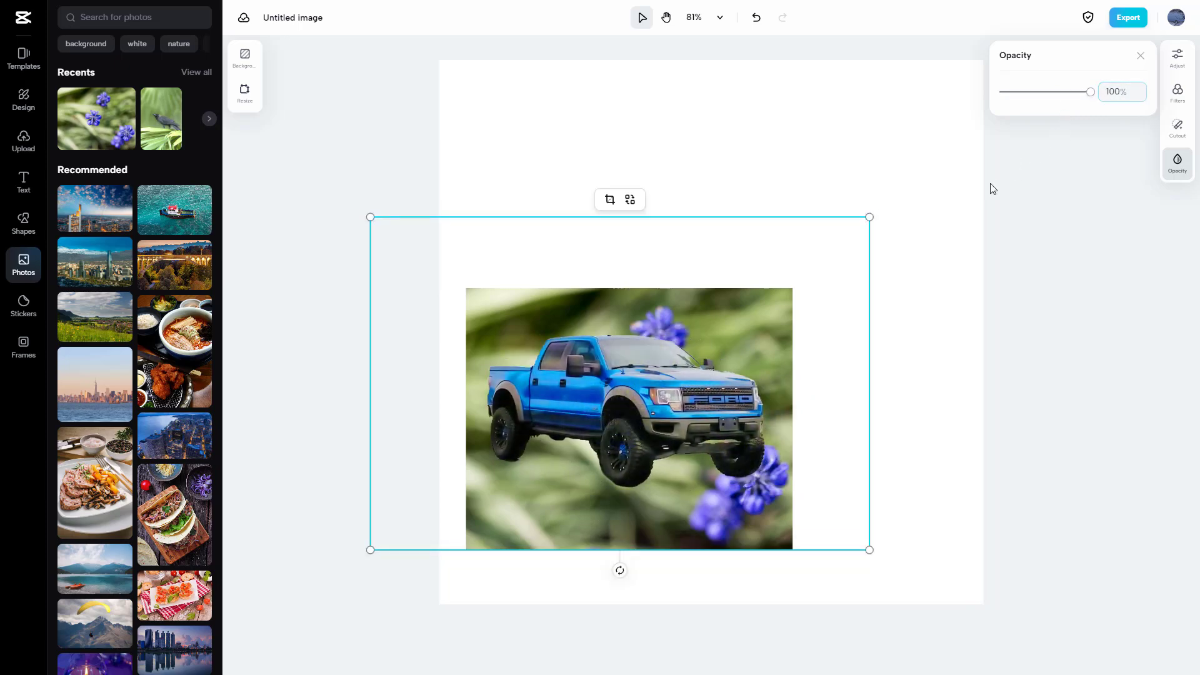
click(807, 188)
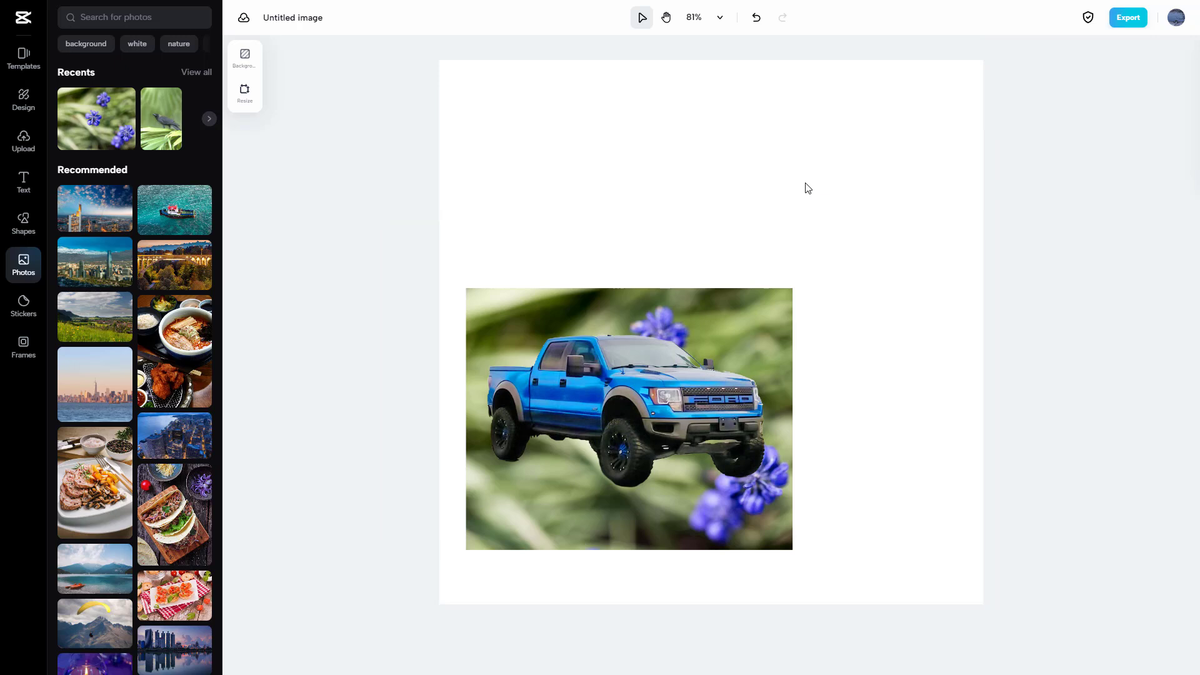